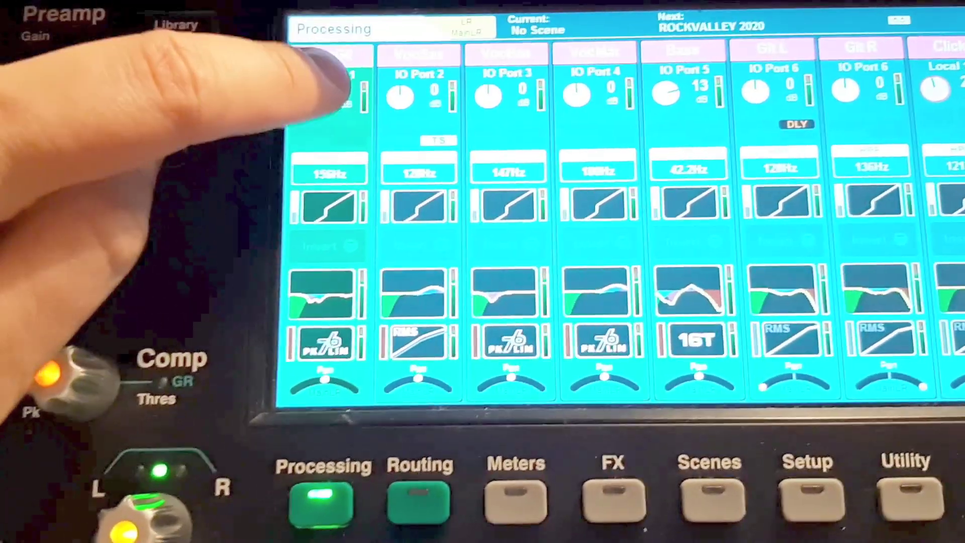
Open the VocGit channel's Preamp page, sourced from IO Port 1 with zero delay and trim.
left_click(302, 101)
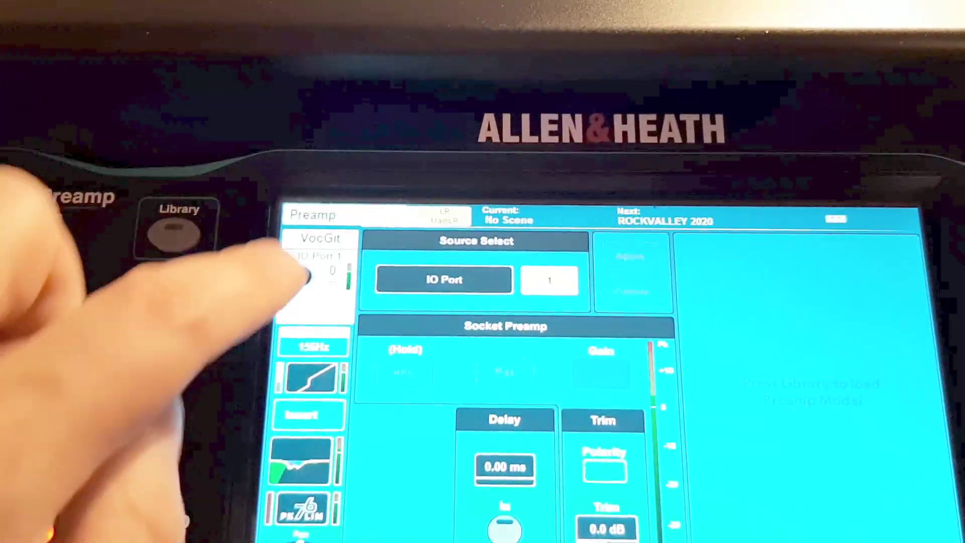
Go back to the Processing overview of the VocGit, VocSas, VocBas, VocDrm, BASS and guitar strips.
left_click(304, 275)
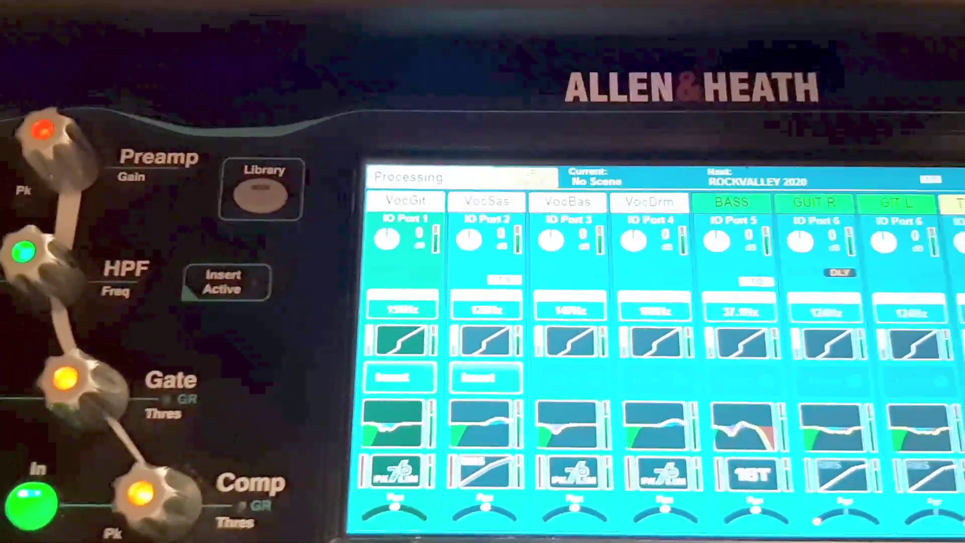